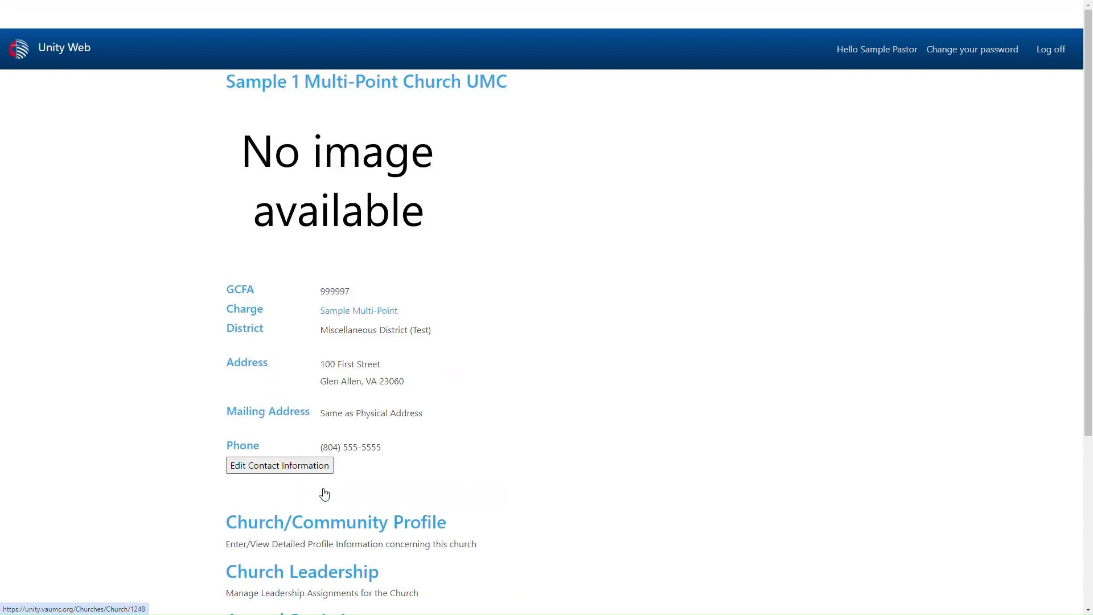
Step: Look over the Sample 1 church page and the Sample Multi-Point Charge page, ending back on the home page
{"action": "scroll", "coordinate": [376, 441], "scroll_direction": "down", "scroll_amount": 4}
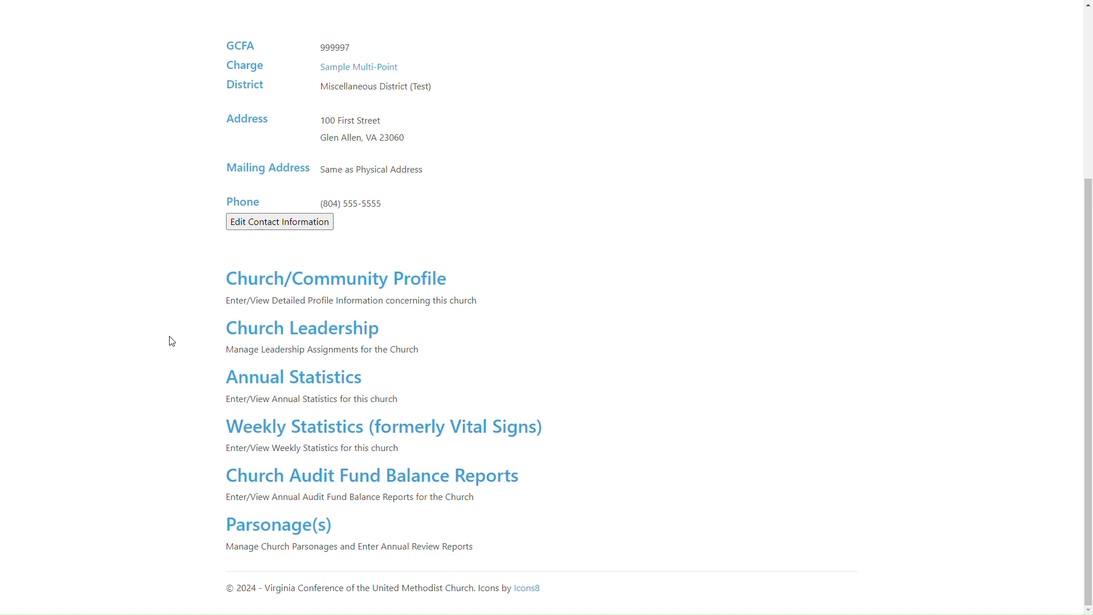
{"action": "key", "text": "F11"}
{"action": "left_click", "coordinate": [12, 36]}
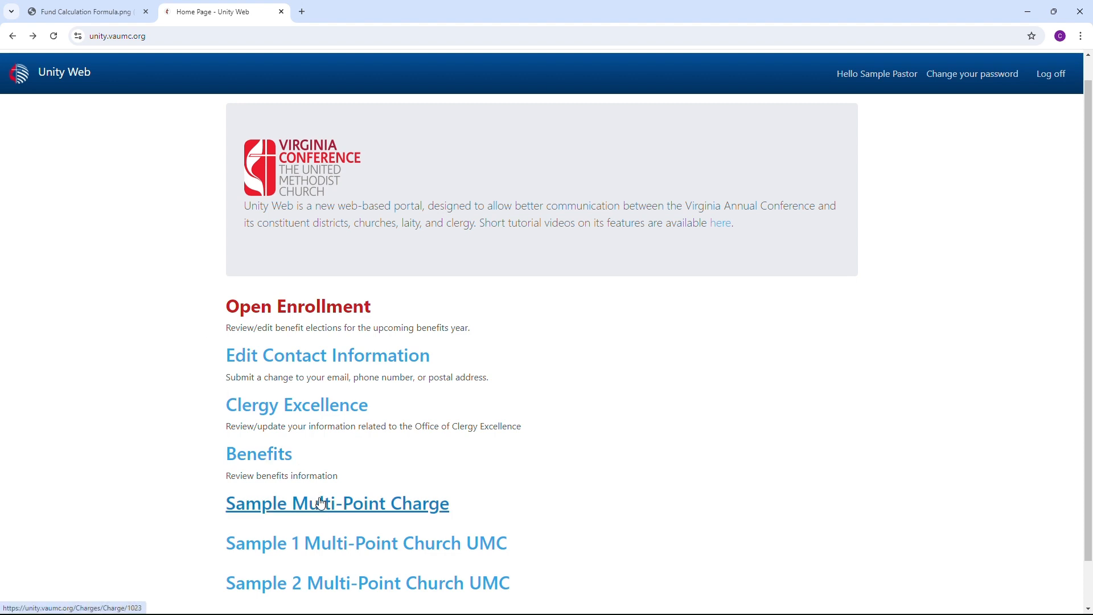
{"action": "left_click", "coordinate": [337, 503]}
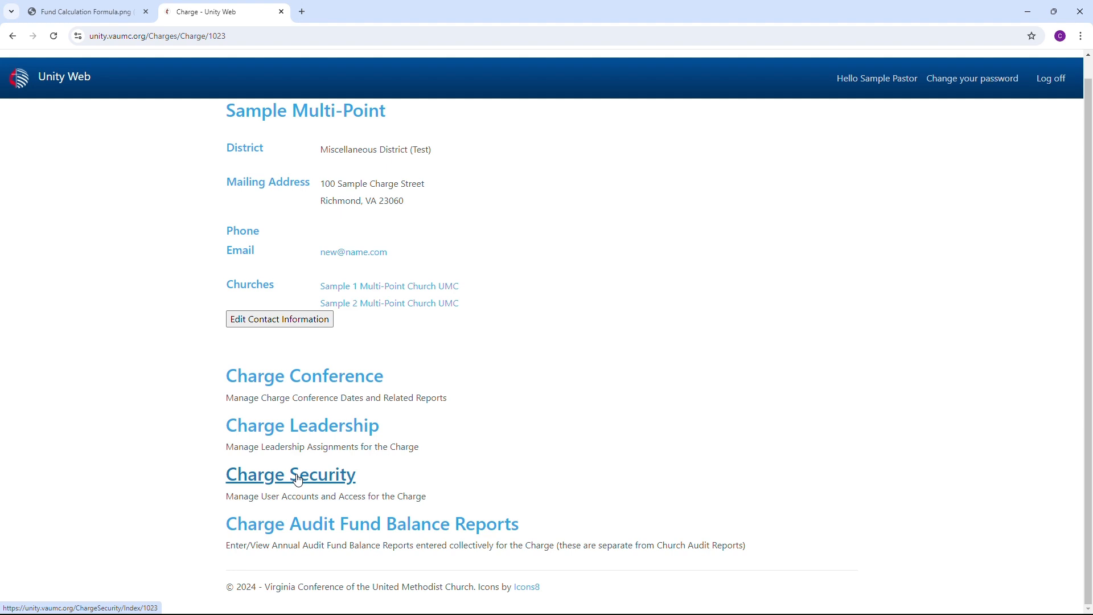
{"action": "left_click", "coordinate": [12, 35]}
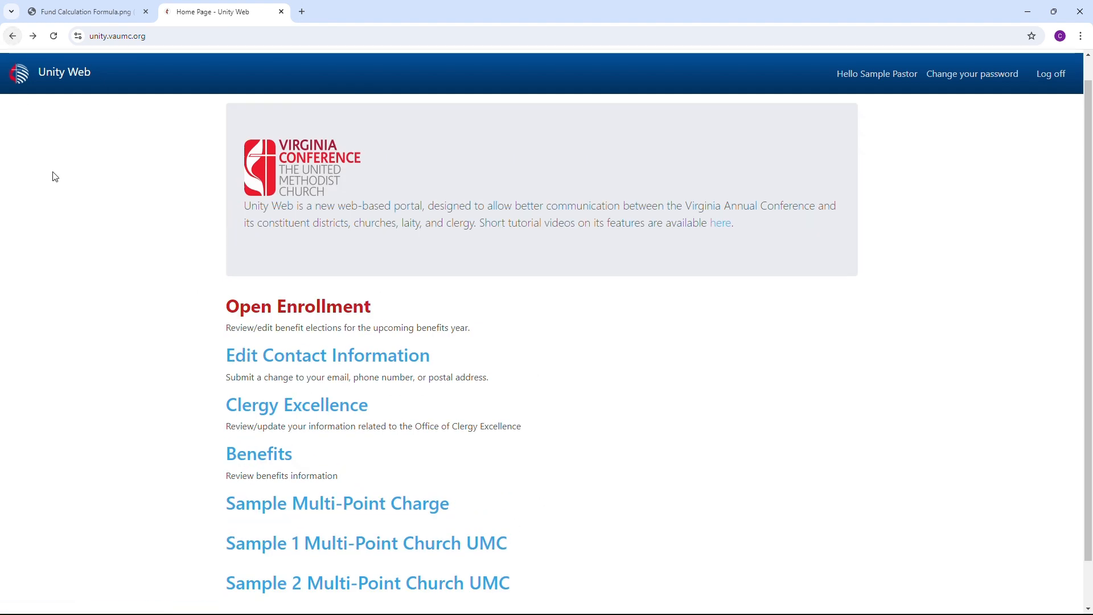
Step: Start a new Church Audit Fund Balance Report for Sample 1 Multi-Point Church UMC
{"action": "left_click", "coordinate": [327, 550]}
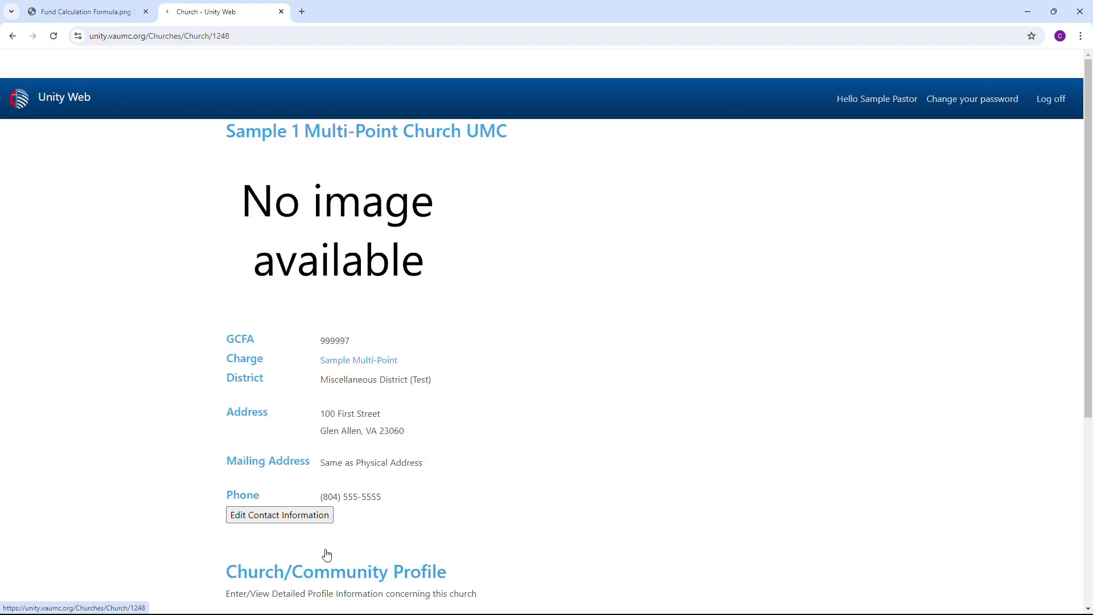
{"action": "scroll", "coordinate": [337, 442], "scroll_direction": "down", "scroll_amount": 5}
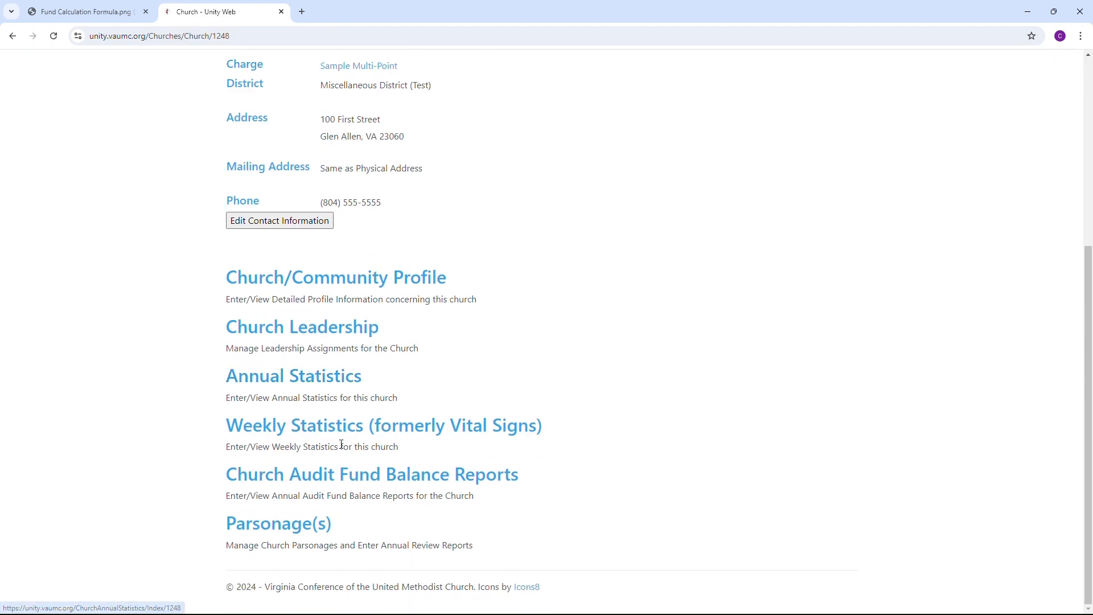
{"action": "left_click", "coordinate": [283, 485]}
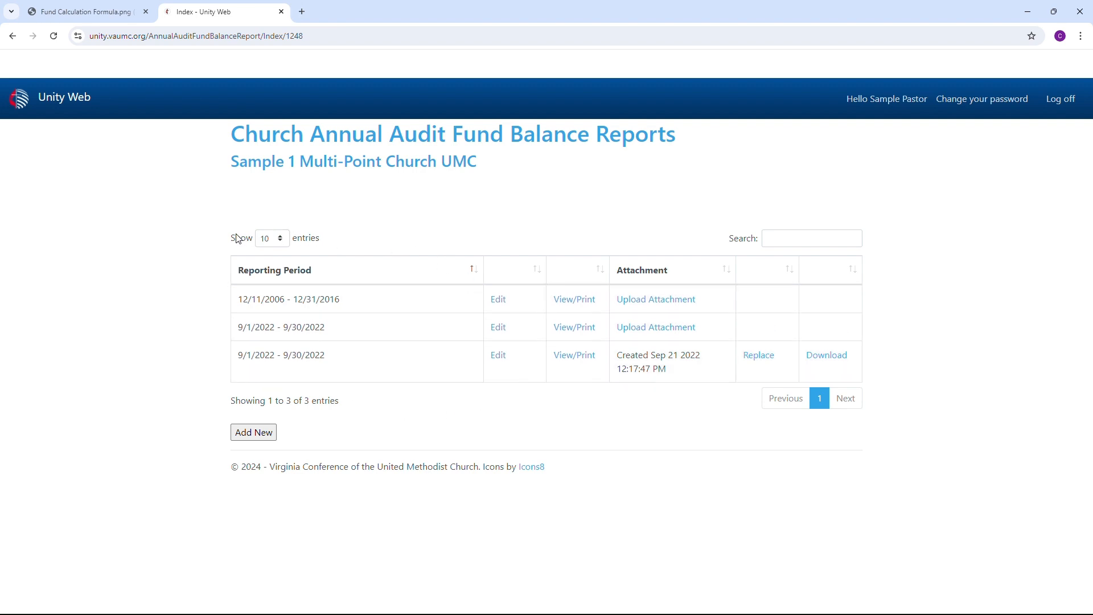
{"action": "left_click", "coordinate": [249, 442]}
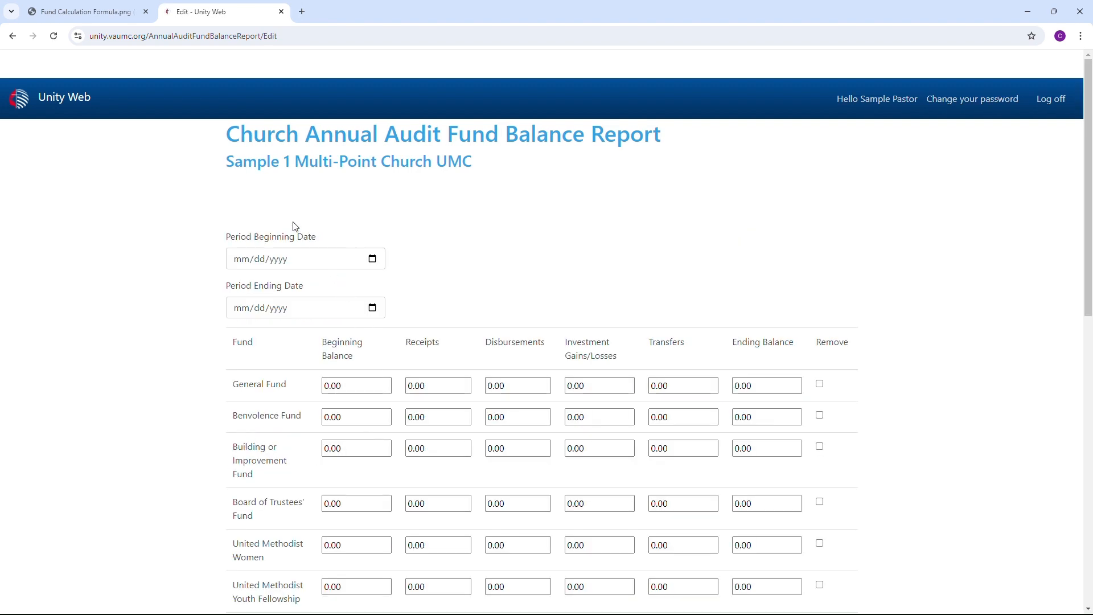
Step: Set the reporting period to begin on 01/01/2024 and end on 07/31/2024
{"action": "scroll", "coordinate": [295, 226], "scroll_direction": "down", "scroll_amount": 1}
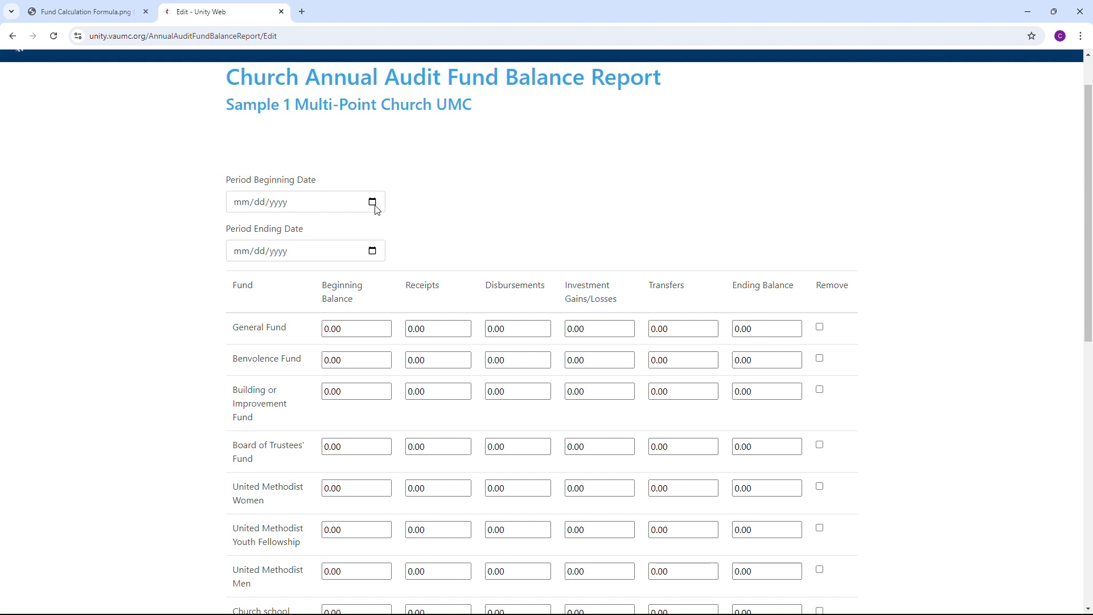
{"action": "left_click", "coordinate": [373, 202]}
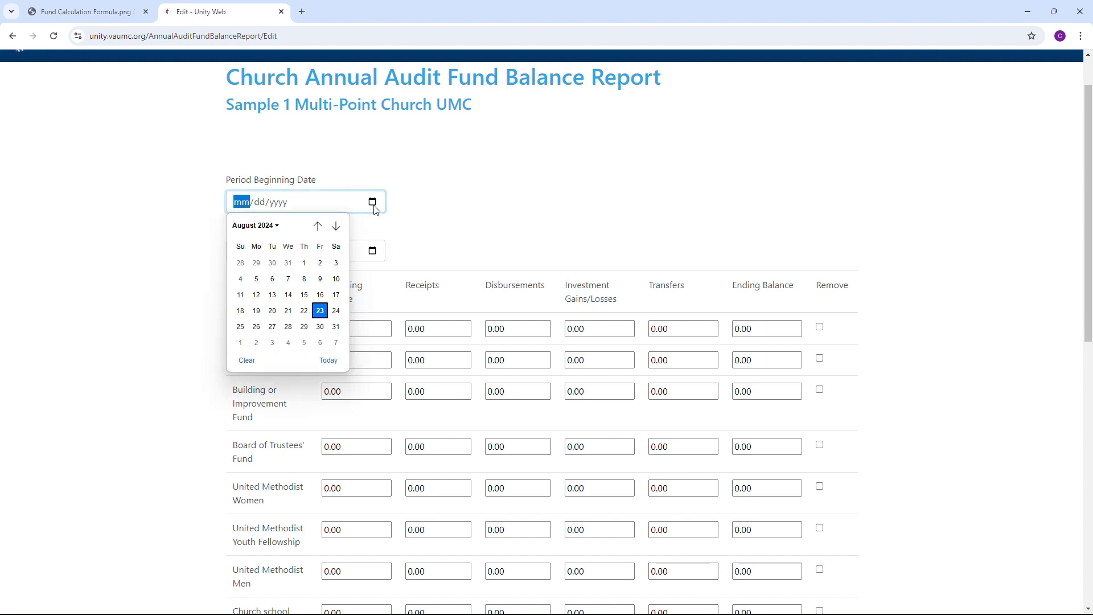
{"action": "left_click", "coordinate": [305, 262]}
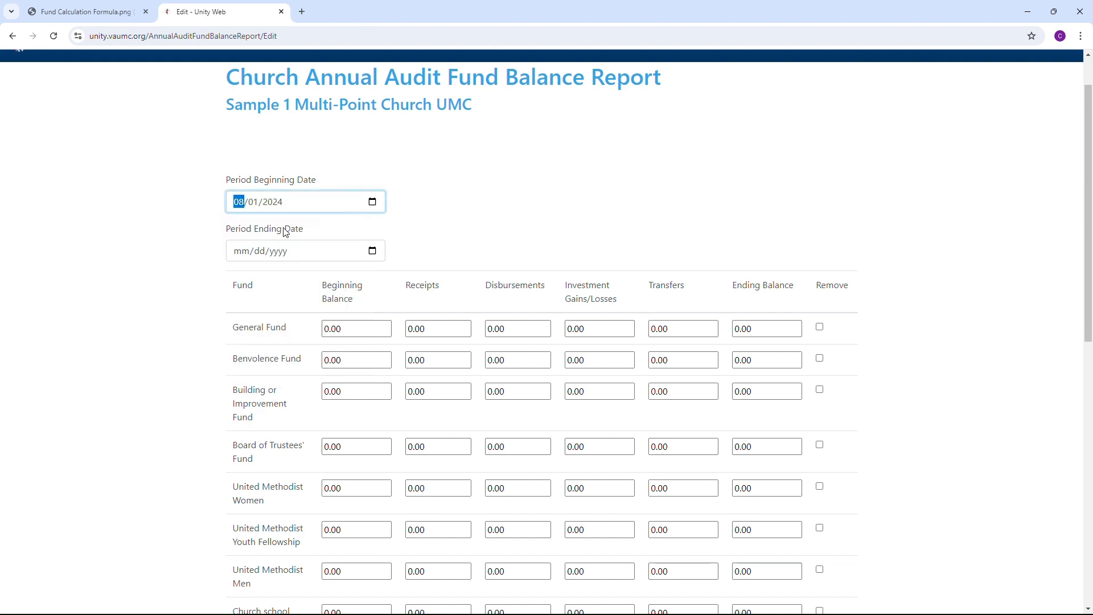
{"action": "type", "text": "0101"}
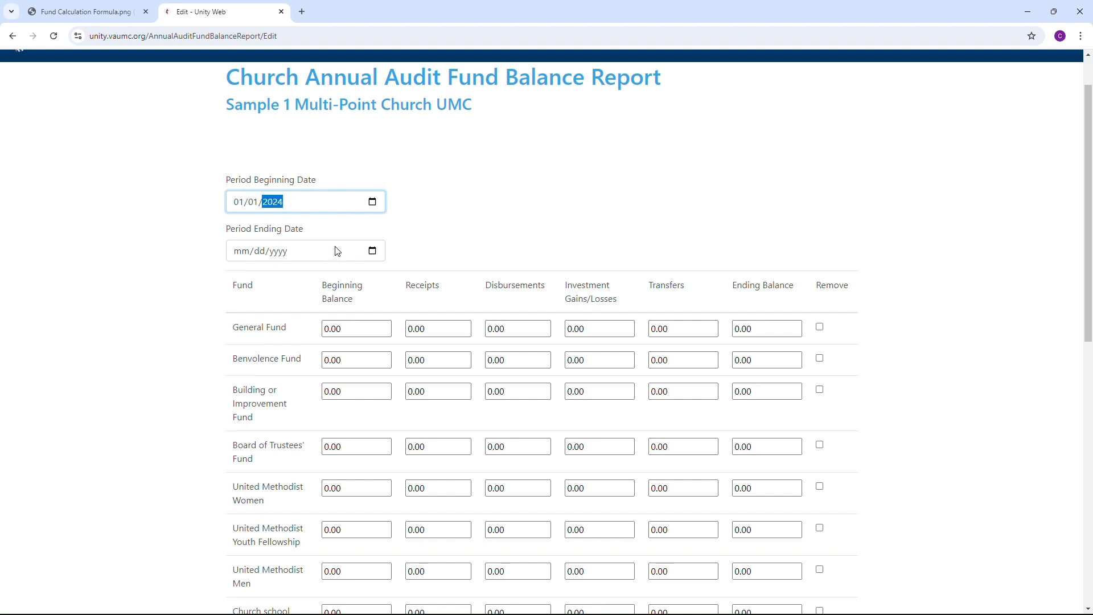
{"action": "left_click", "coordinate": [372, 251]}
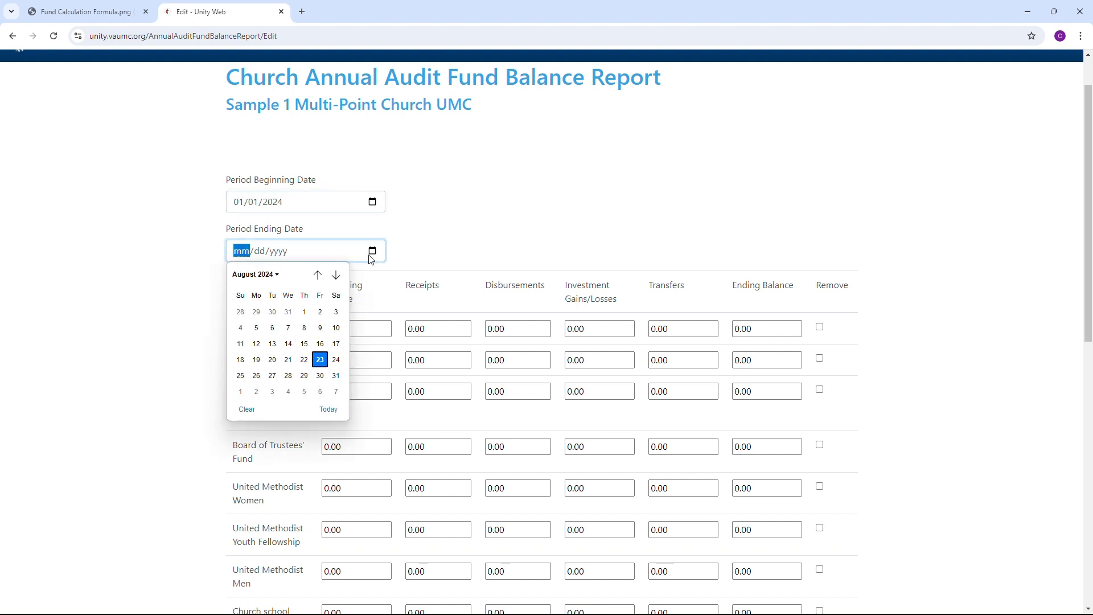
{"action": "left_click", "coordinate": [288, 312]}
{"action": "left_click", "coordinate": [426, 234]}
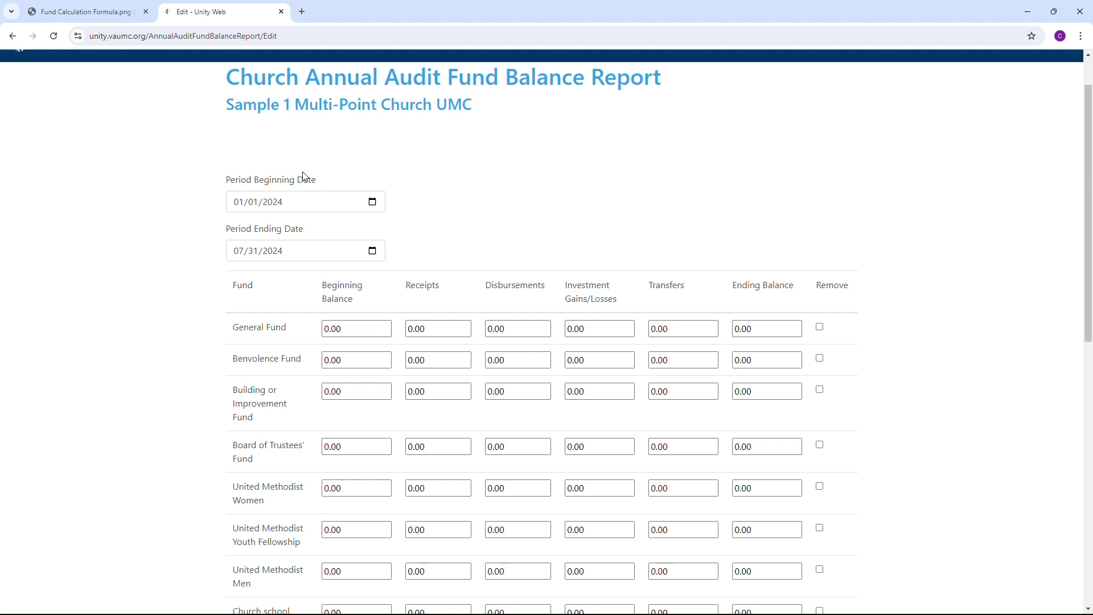
Step: Enter 1000 for the General Fund's beginning balance, receipts and disbursements
{"action": "scroll", "coordinate": [356, 185], "scroll_direction": "down", "scroll_amount": 3}
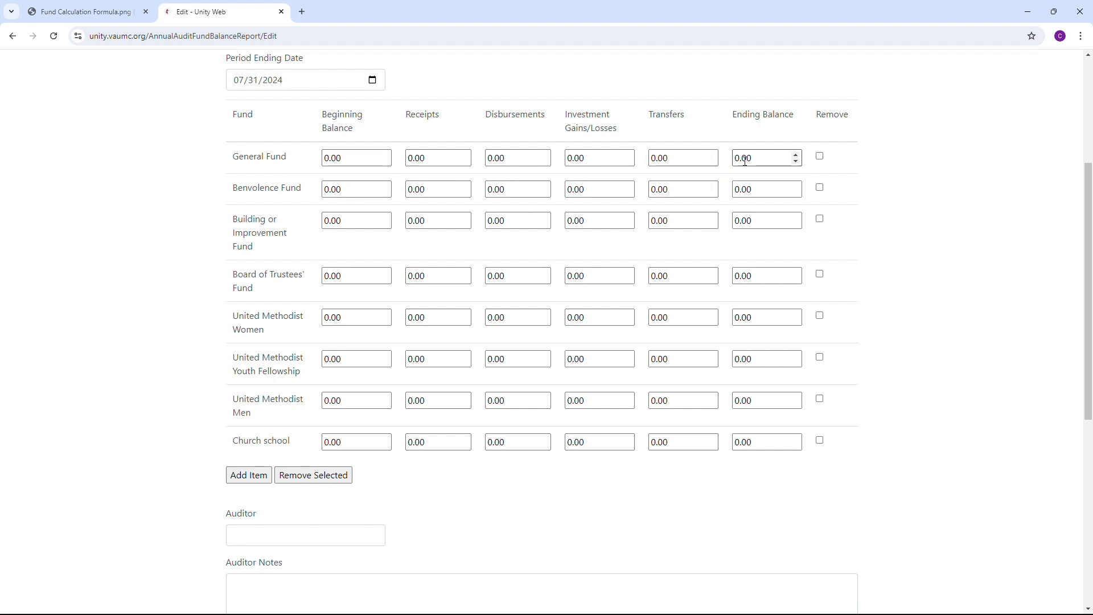
{"action": "left_click", "coordinate": [349, 161]}
{"action": "left_click_drag", "start_coordinate": [349, 161], "coordinate": [307, 159]}
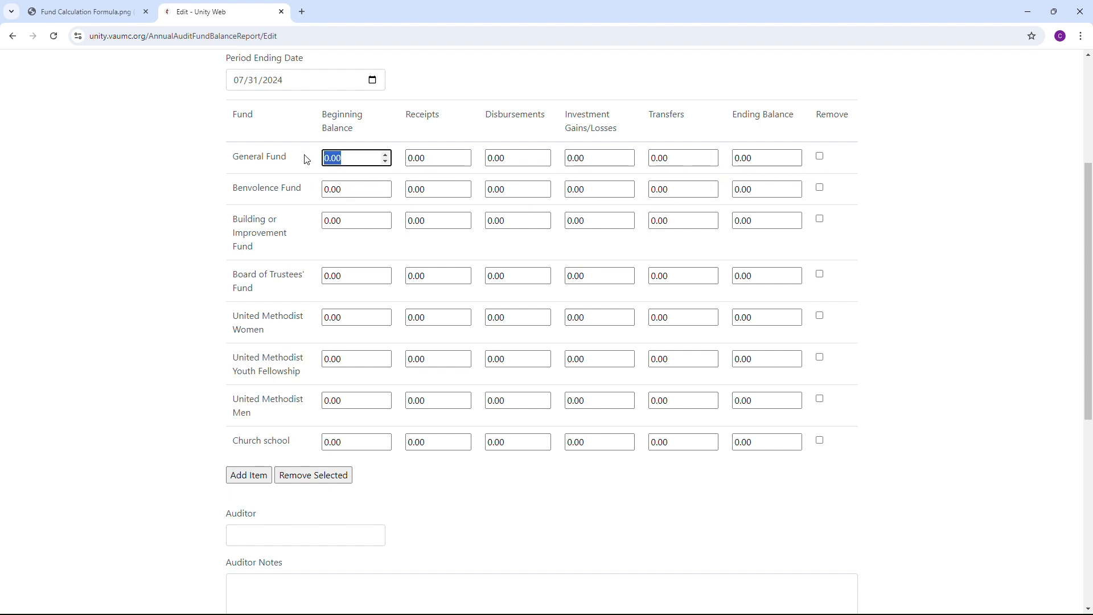
{"action": "type", "text": "1000"}
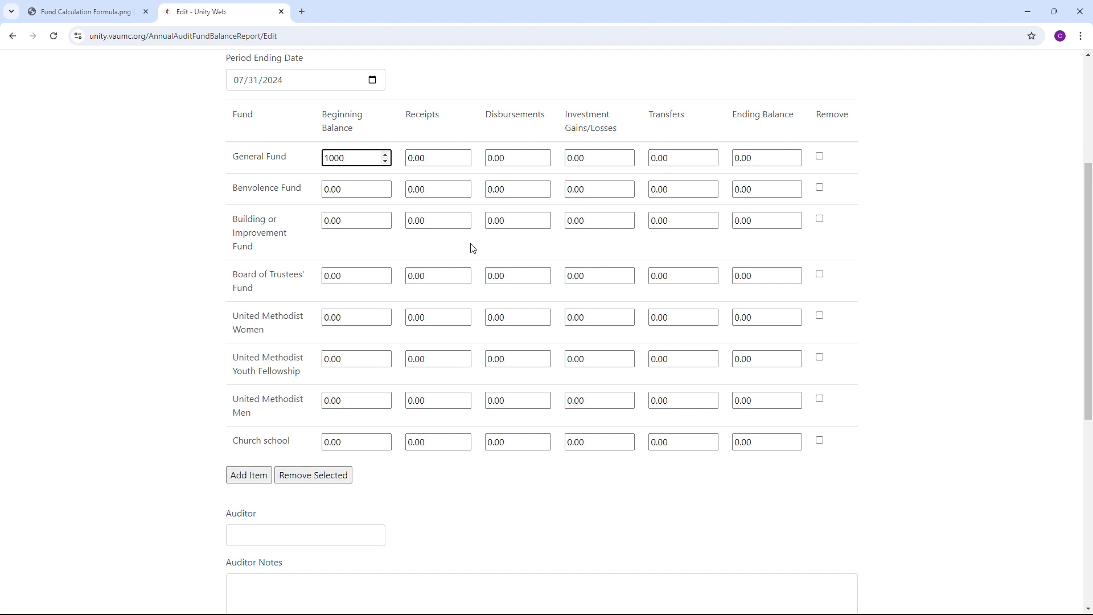
{"action": "key", "text": "Tab"}
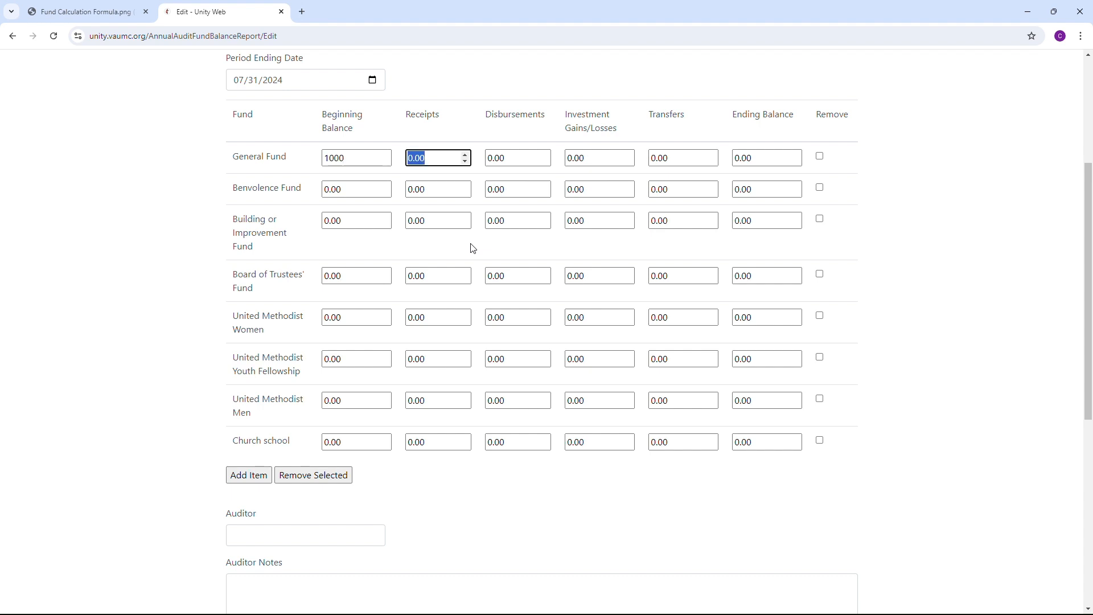
{"action": "type", "text": "1000"}
{"action": "key", "text": "Tab"}
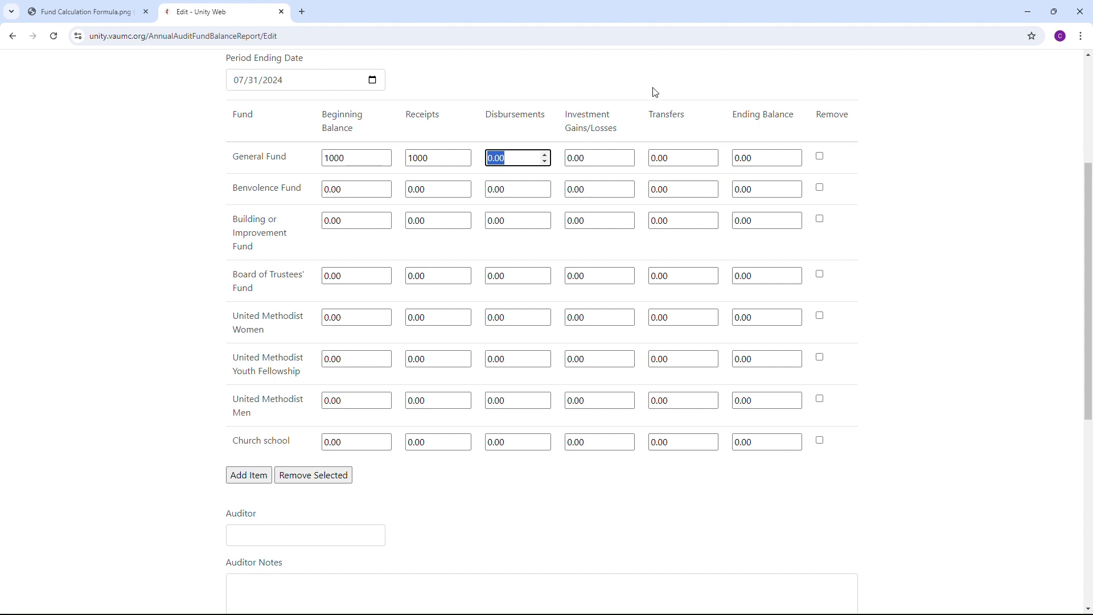
{"action": "type", "text": "1000"}
Step: Set the General Fund's investment gains/losses to -200
{"action": "left_click_drag", "start_coordinate": [598, 159], "coordinate": [560, 160]}
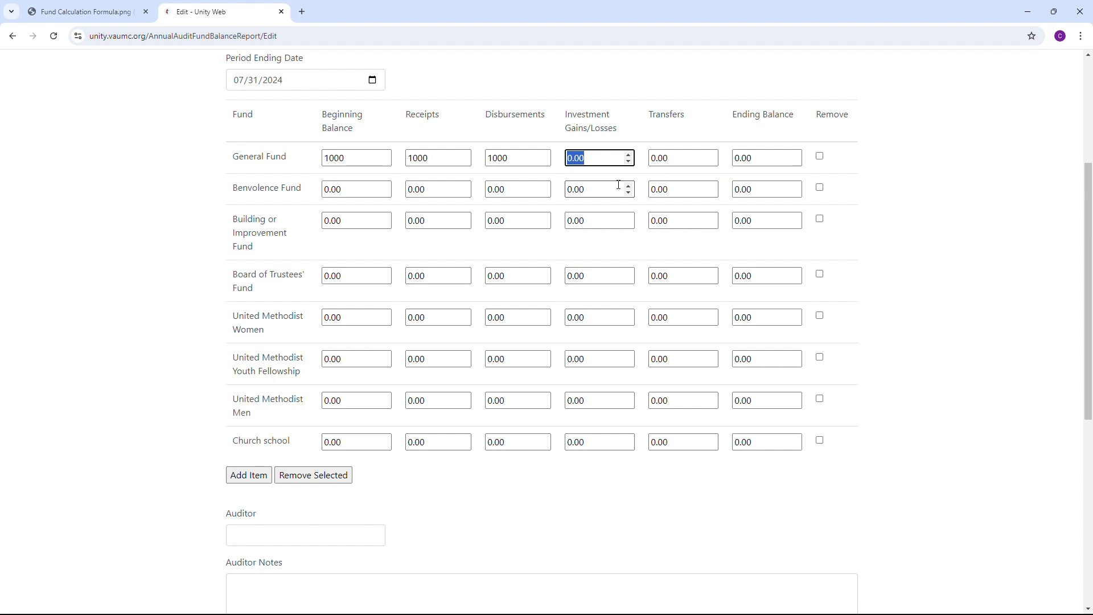
{"action": "type", "text": "100"}
{"action": "key", "text": "BackSpace"}
{"action": "key", "text": "BackSpace"}
{"action": "type", "text": "-200"}
{"action": "key", "text": "Tab"}
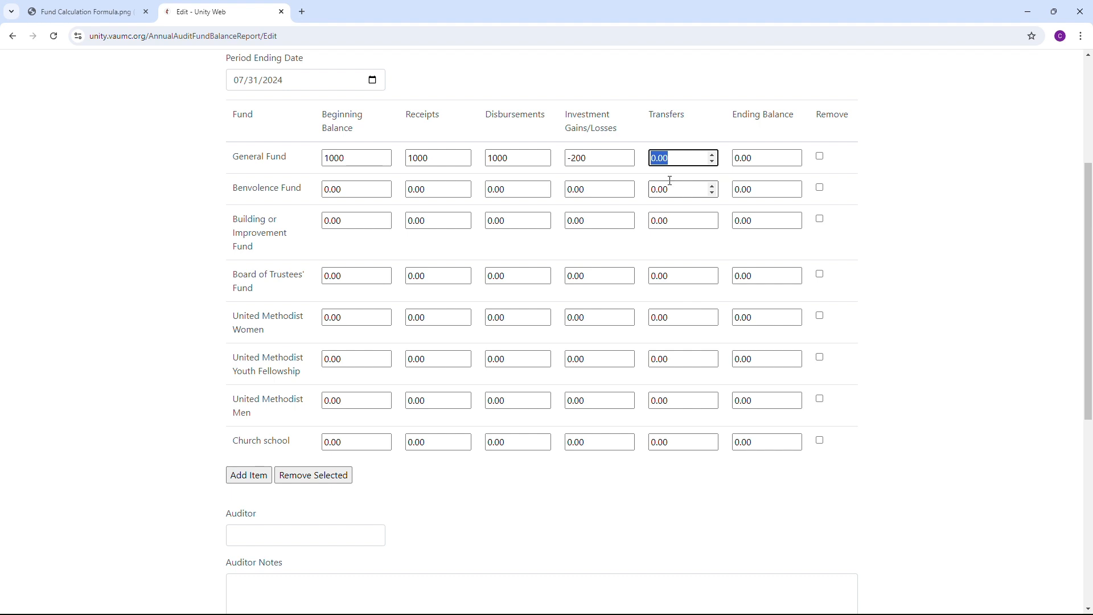
Step: Record a transfer of -100 in the General Fund and 100 in the Board of Trustees' Fund
{"action": "type", "text": "100"}
{"action": "left_click_drag", "start_coordinate": [676, 276], "coordinate": [654, 275]}
{"action": "type", "text": "10"}
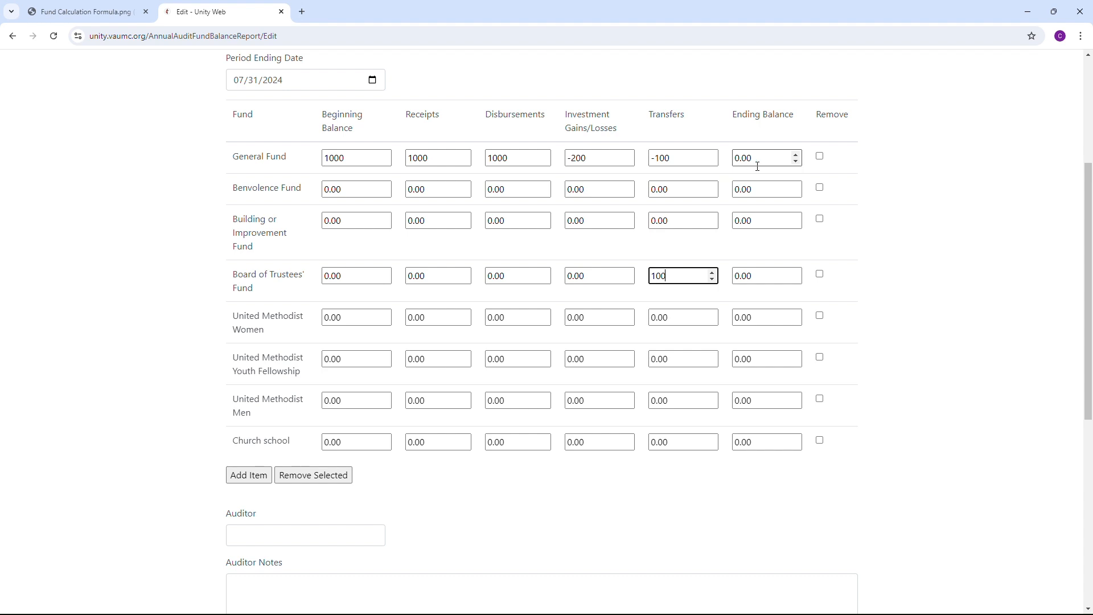
Step: Consult the Fund Calculation Formula image for how the ending balance is computed, and return to the report form
{"action": "left_click", "coordinate": [76, 11]}
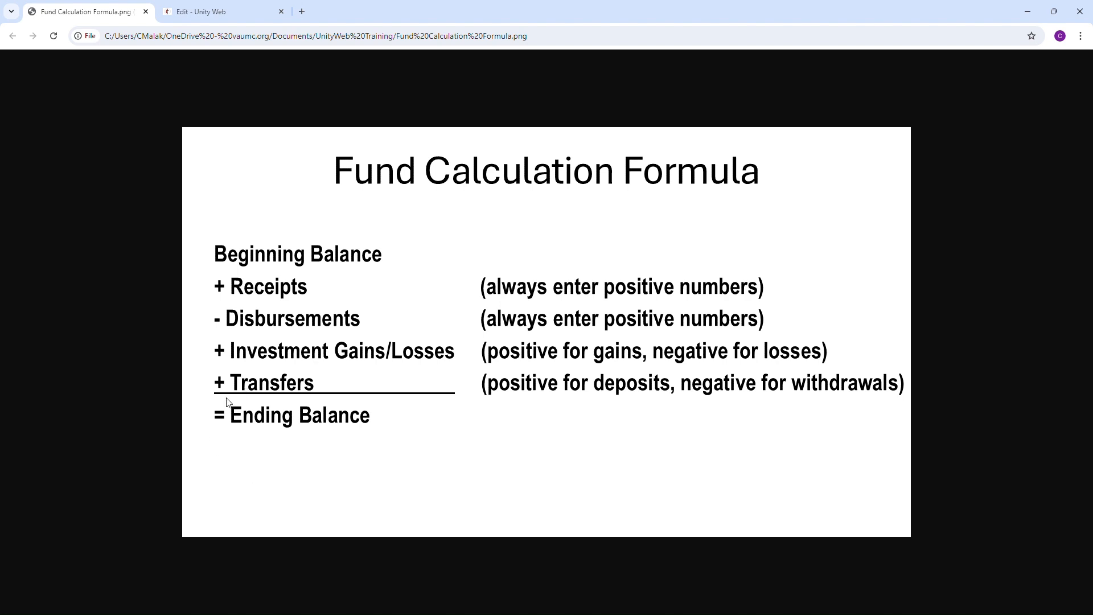
{"action": "left_click", "coordinate": [209, 9]}
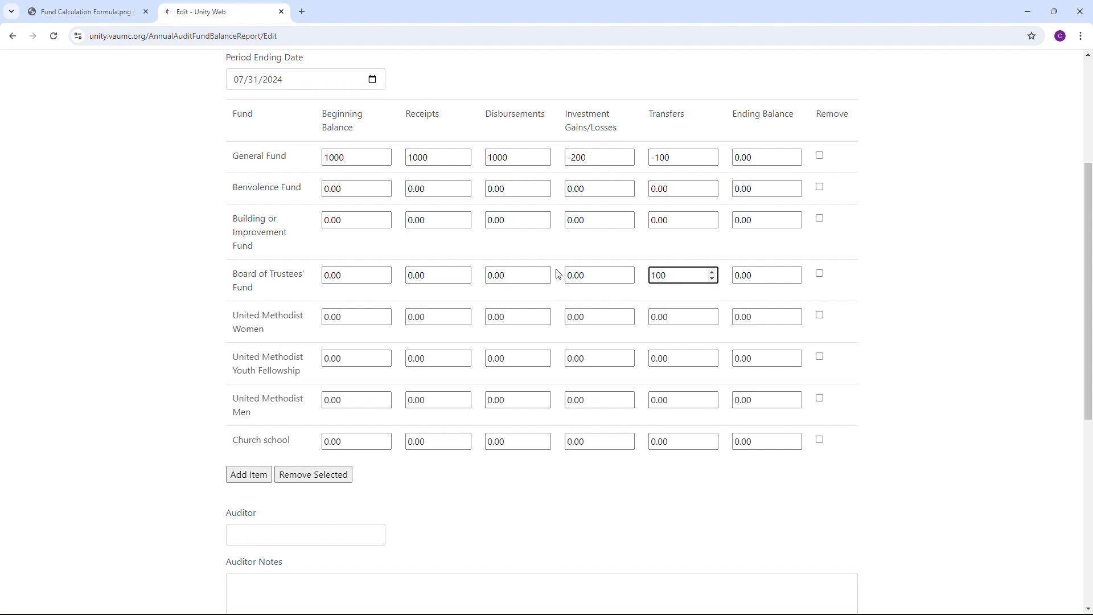
Step: Remove the Board of Trustees' Fund, United Methodist Women, United Methodist Youth Fellowship and United Methodist Men rows from the report
{"action": "scroll", "coordinate": [557, 273], "scroll_direction": "down", "scroll_amount": 1}
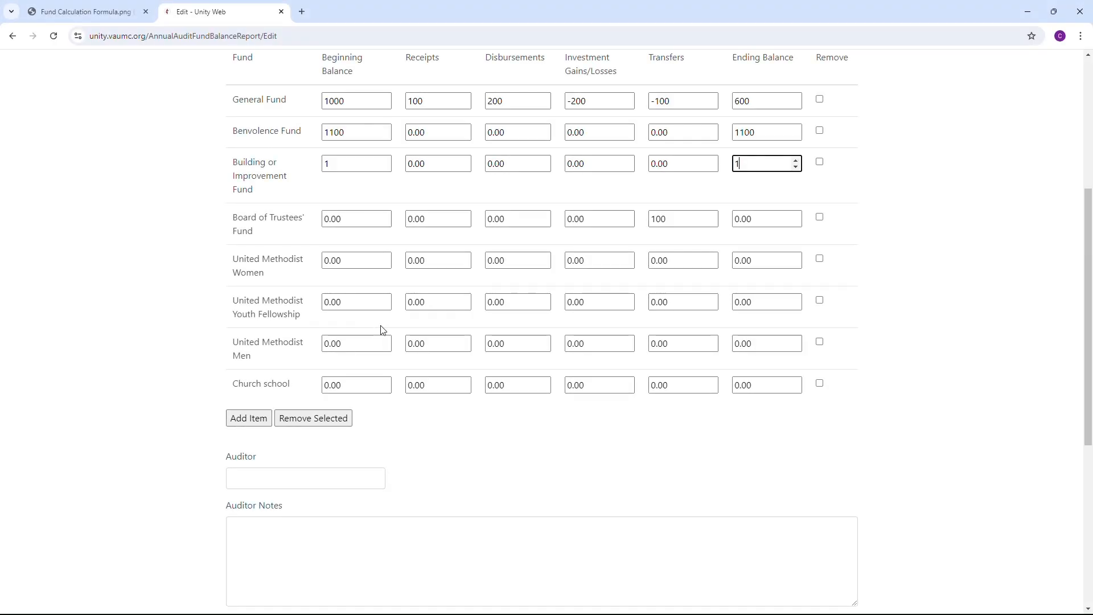
{"action": "left_click", "coordinate": [820, 218]}
{"action": "left_click", "coordinate": [820, 259]}
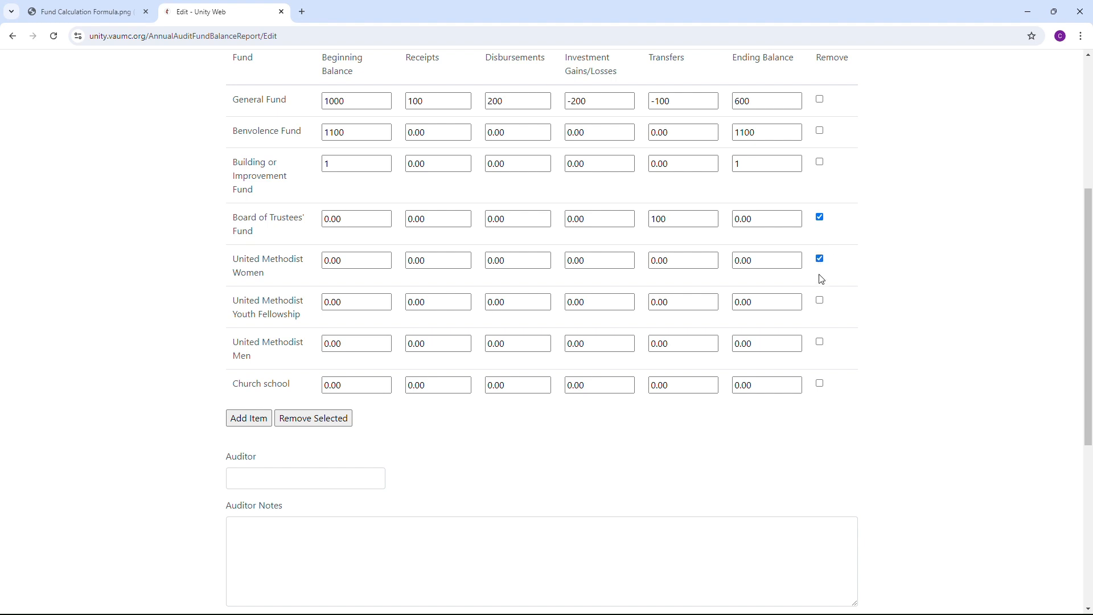
{"action": "left_click", "coordinate": [821, 301]}
{"action": "left_click", "coordinate": [820, 342]}
{"action": "left_click", "coordinate": [312, 419]}
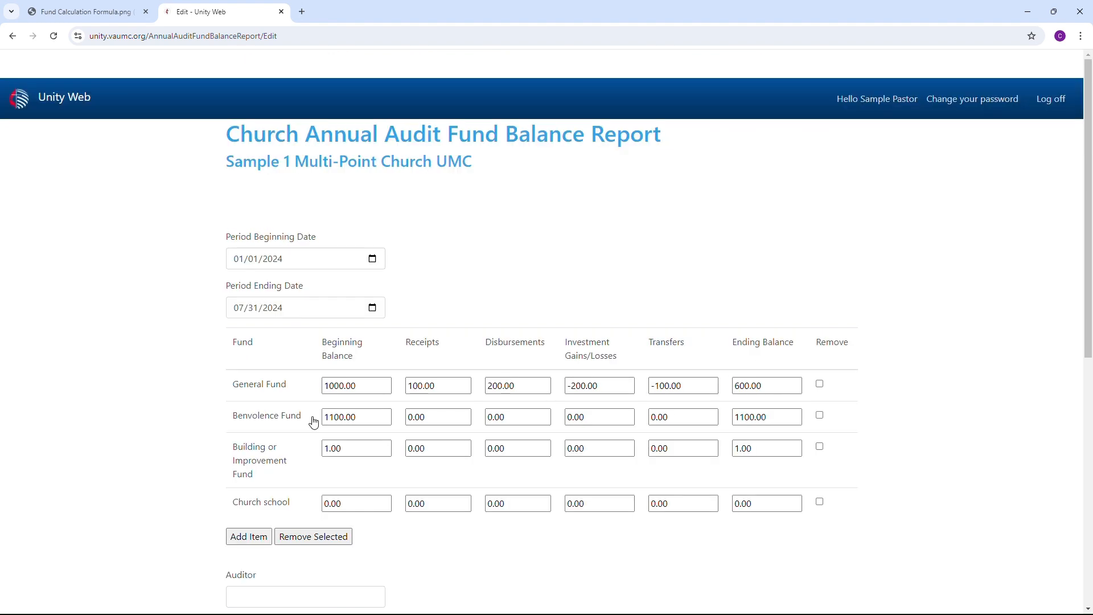
Step: Add a new fund row to the report and name it Wells Fargo Checking
{"action": "scroll", "coordinate": [326, 421], "scroll_direction": "down", "scroll_amount": 4}
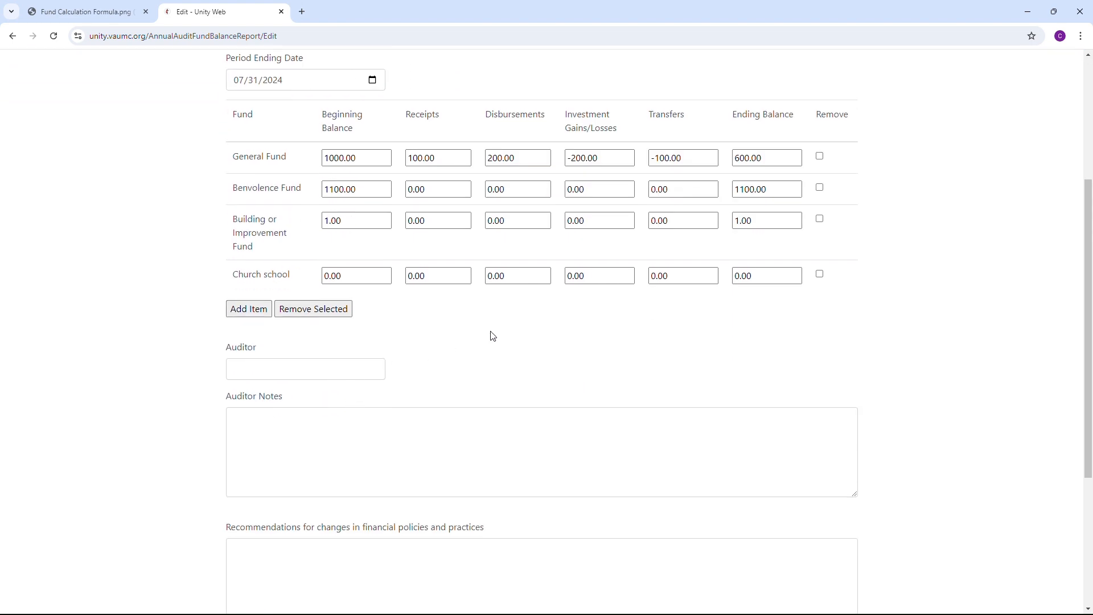
{"action": "left_click", "coordinate": [254, 309]}
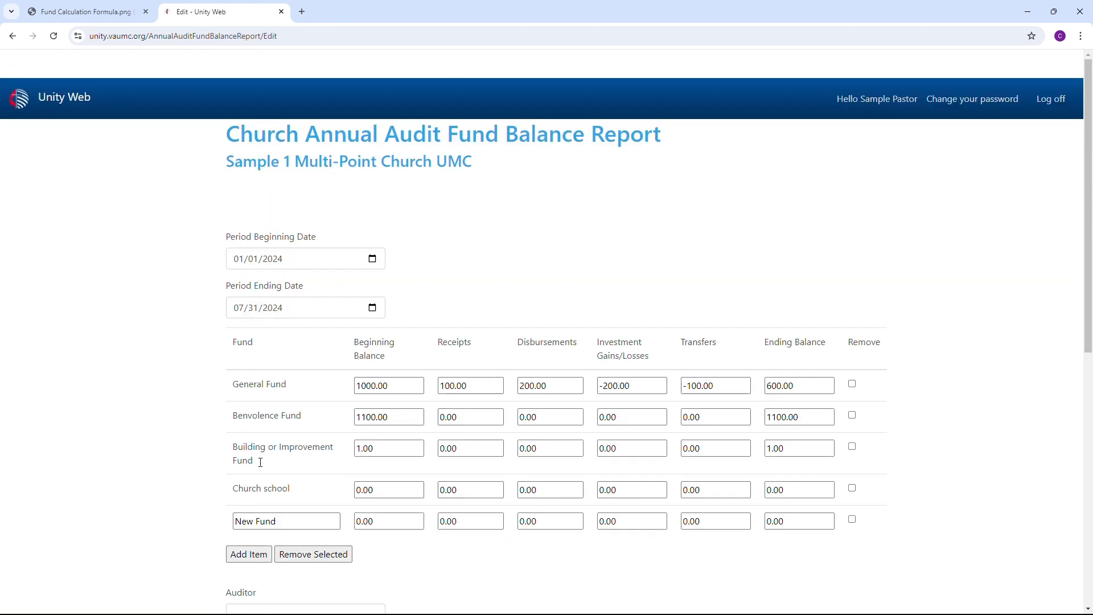
{"action": "left_click_drag", "start_coordinate": [293, 522], "coordinate": [193, 504]}
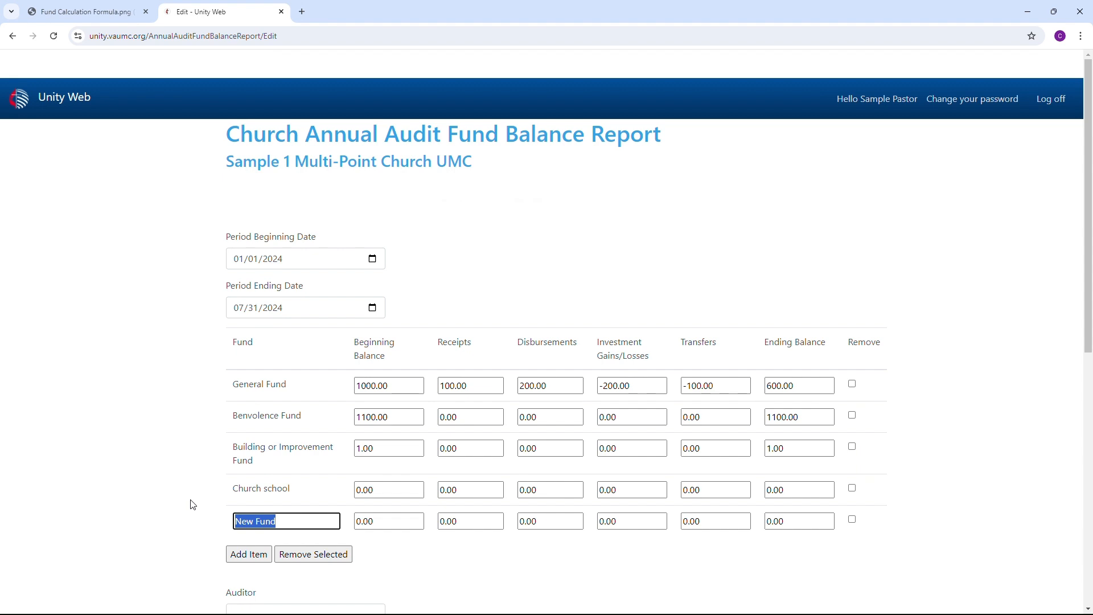
{"action": "type", "text": "Wells Fargo Checki"}
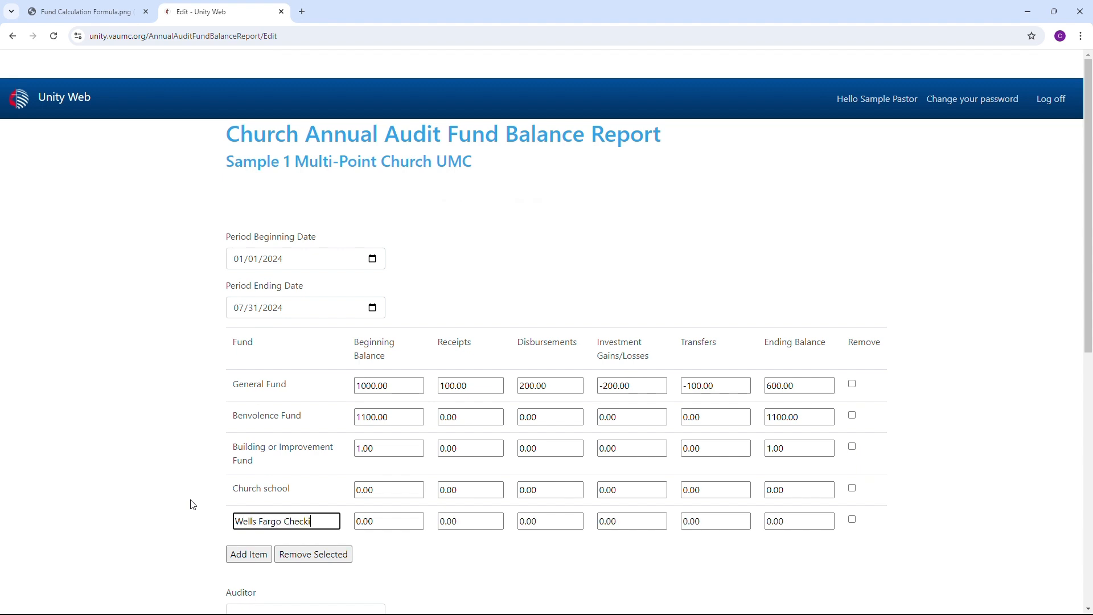
{"action": "type", "text": "ng"}
Step: Set the Wells Fargo Checking fund's beginning balance to 1000 and its investment gains/losses to 200
{"action": "key", "text": "Tab"}
{"action": "type", "text": "1"}
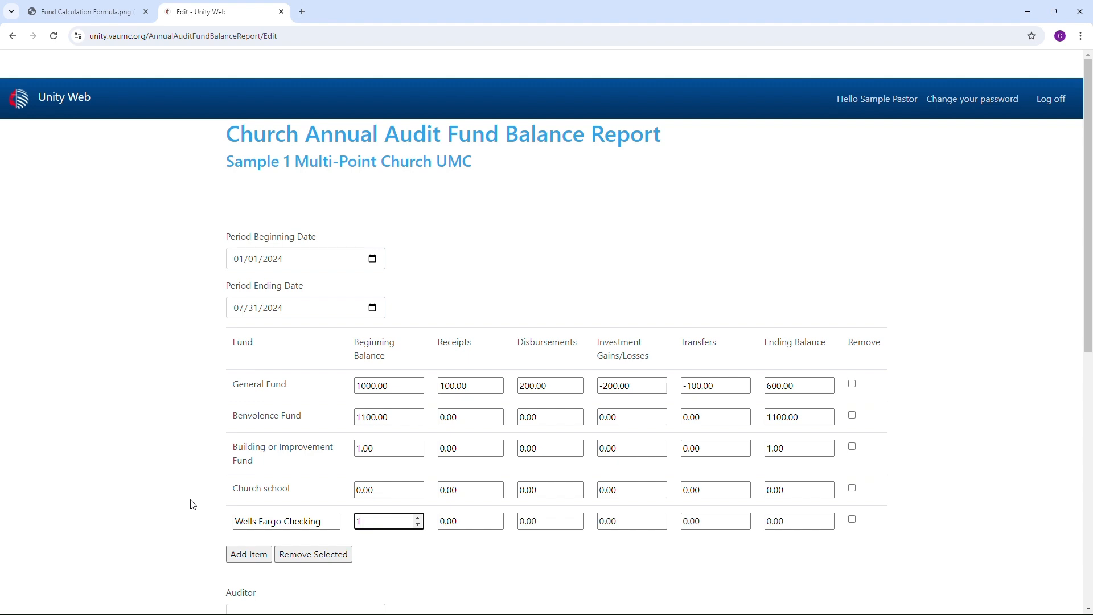
{"action": "type", "text": "0"}
{"action": "key", "text": "Tab"}
{"action": "key", "text": "Tab"}
{"action": "key", "text": "Tab"}
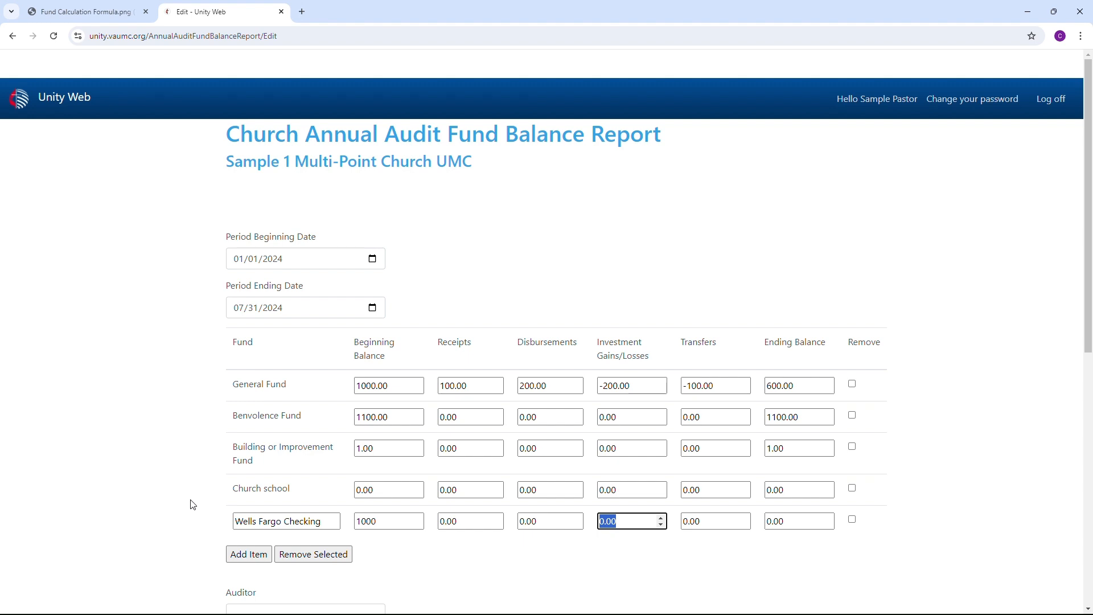
{"action": "type", "text": "200"}
{"action": "key", "text": "Tab"}
{"action": "key", "text": "Tab"}
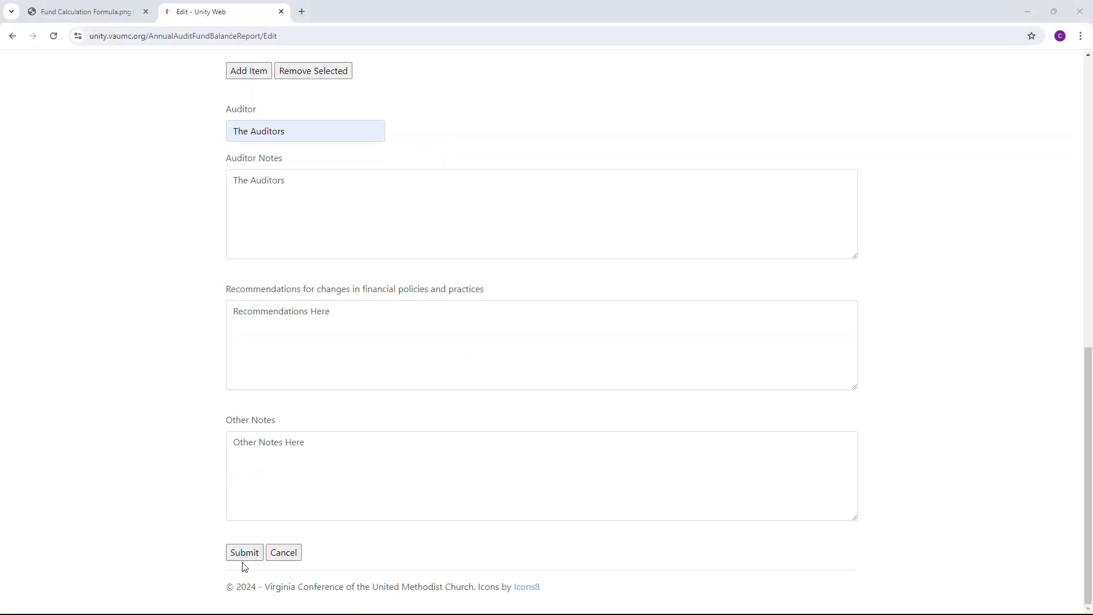
Step: Submit the completed church audit fund balance report
{"action": "left_click", "coordinate": [249, 558]}
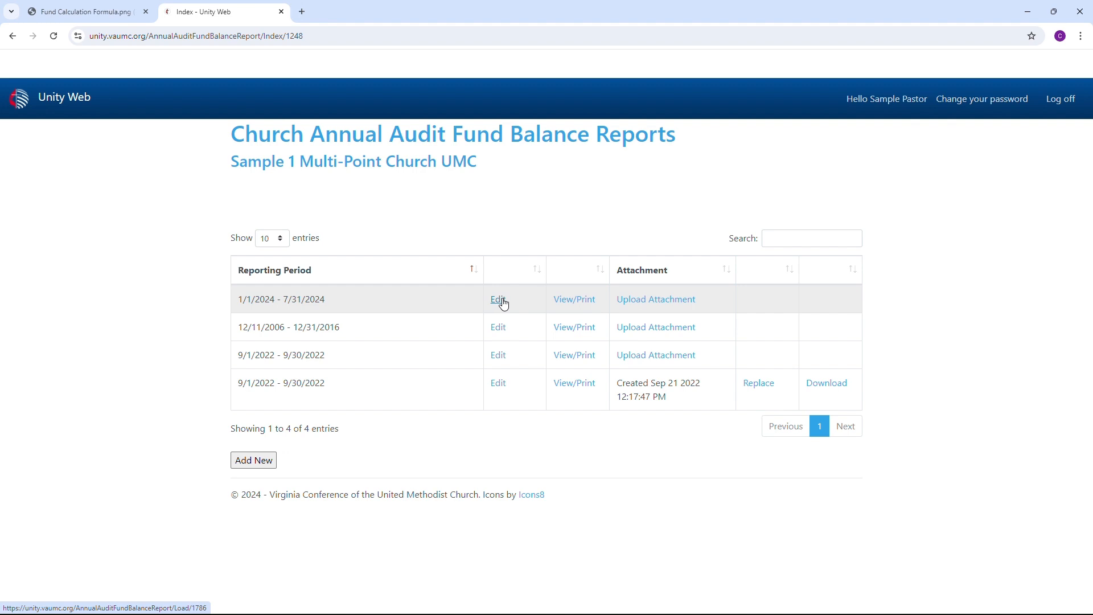
Step: View the printable version of the 1/1/2024 - 7/31/2024 audit report, then return to the list of reports
{"action": "left_click", "coordinate": [566, 302]}
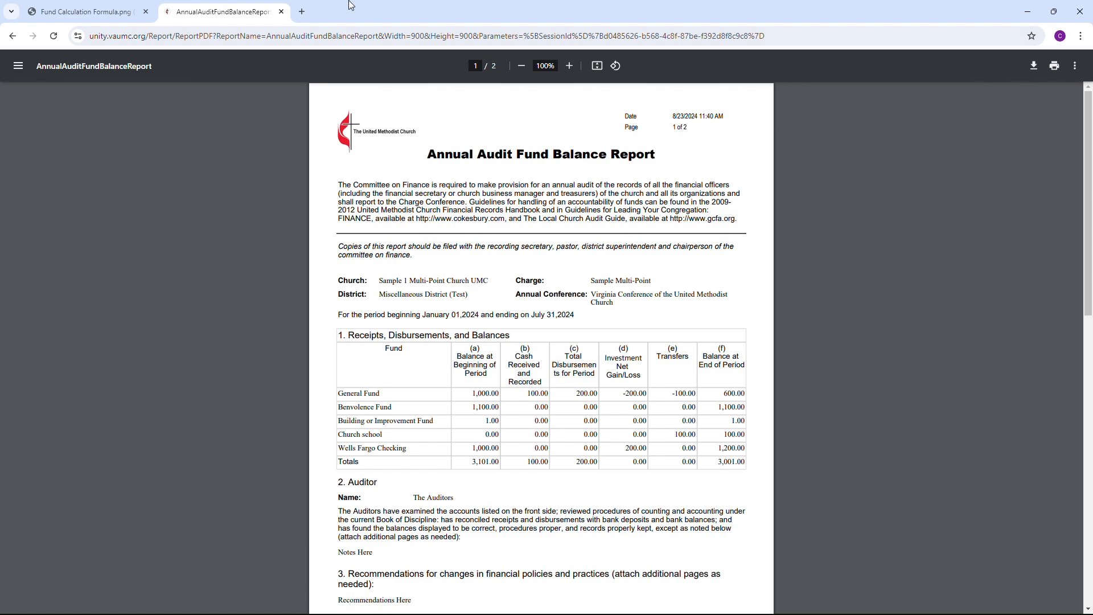
{"action": "left_click", "coordinate": [10, 36]}
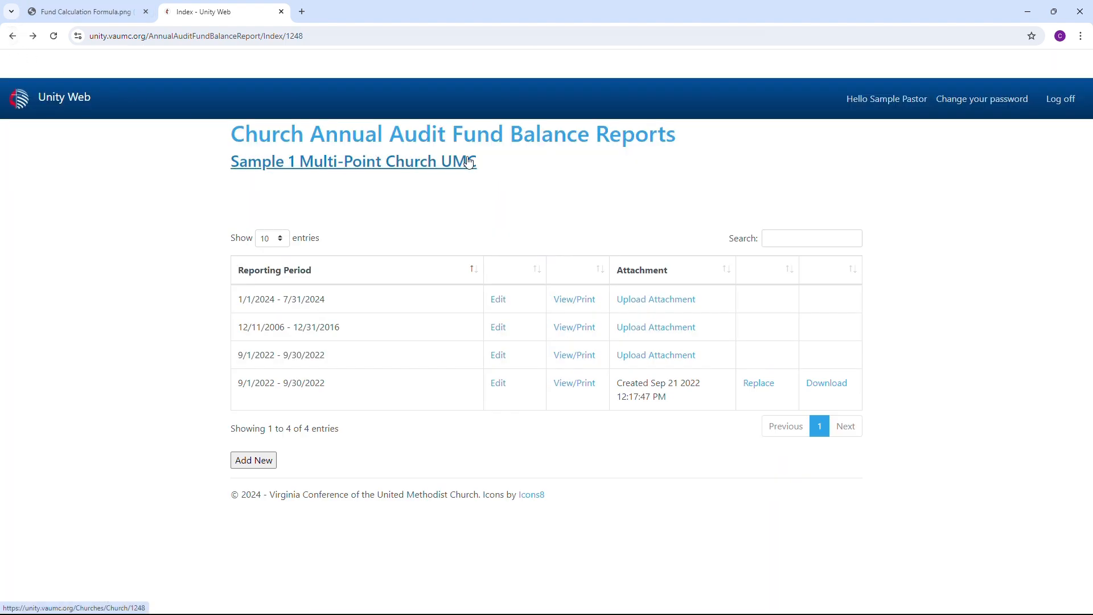
Step: Upload ReportPDF (14).pdf from Downloads as the attachment for the 1/1/2024 - 7/31/2024 report
{"action": "left_click", "coordinate": [650, 306]}
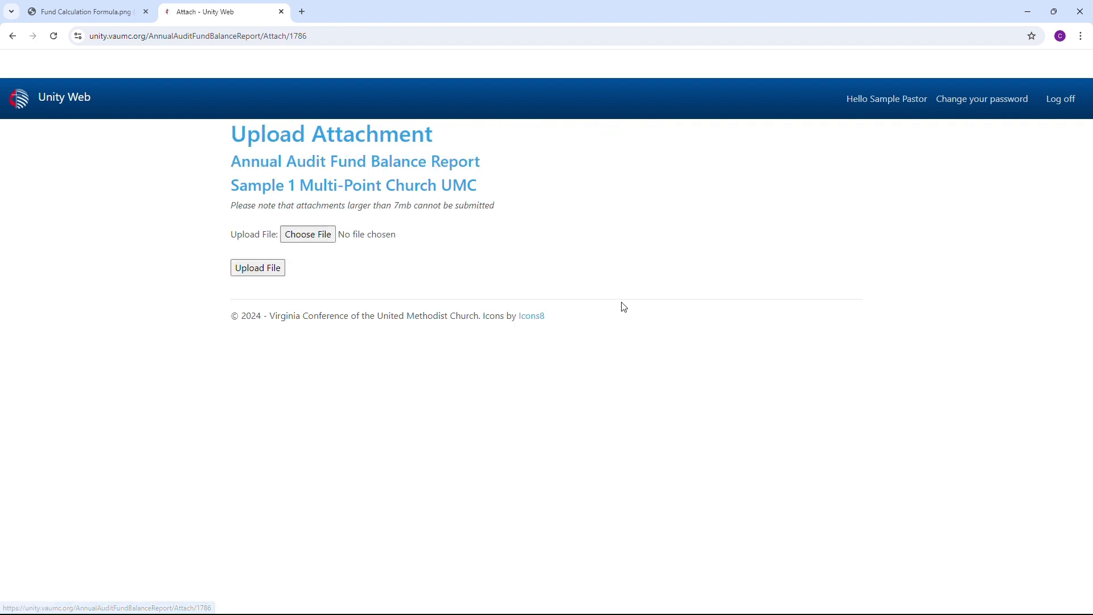
{"action": "left_click", "coordinate": [316, 243]}
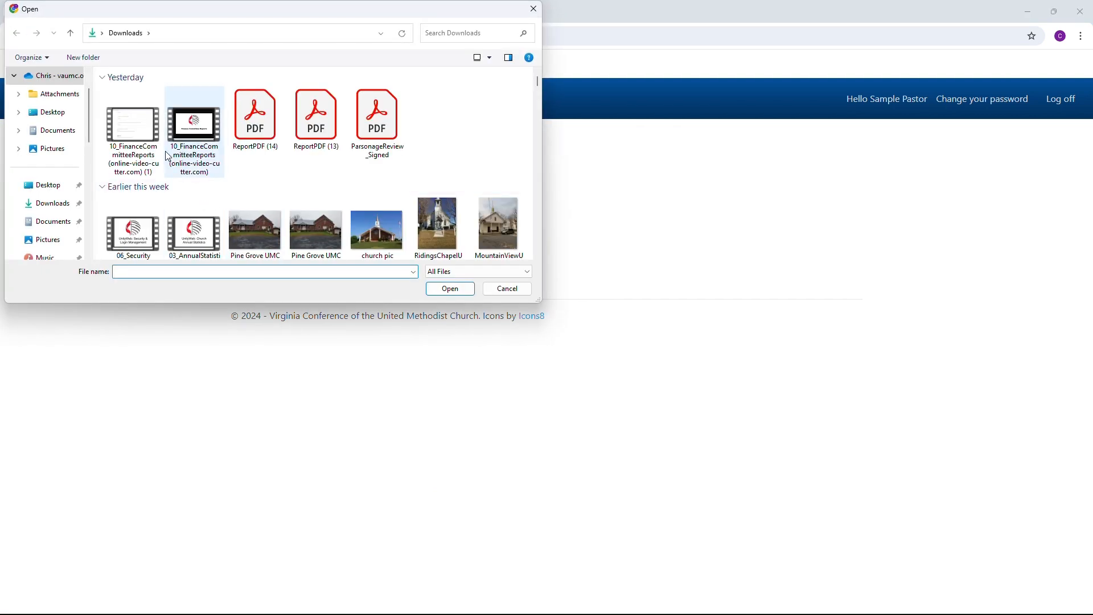
{"action": "double_click", "coordinate": [244, 128]}
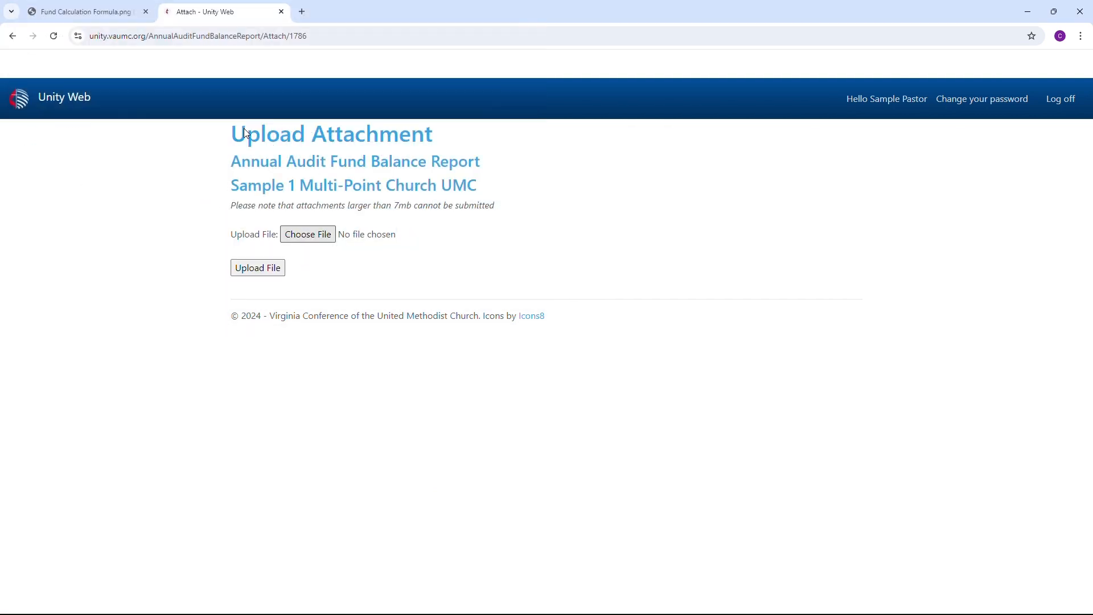
{"action": "left_click", "coordinate": [258, 270]}
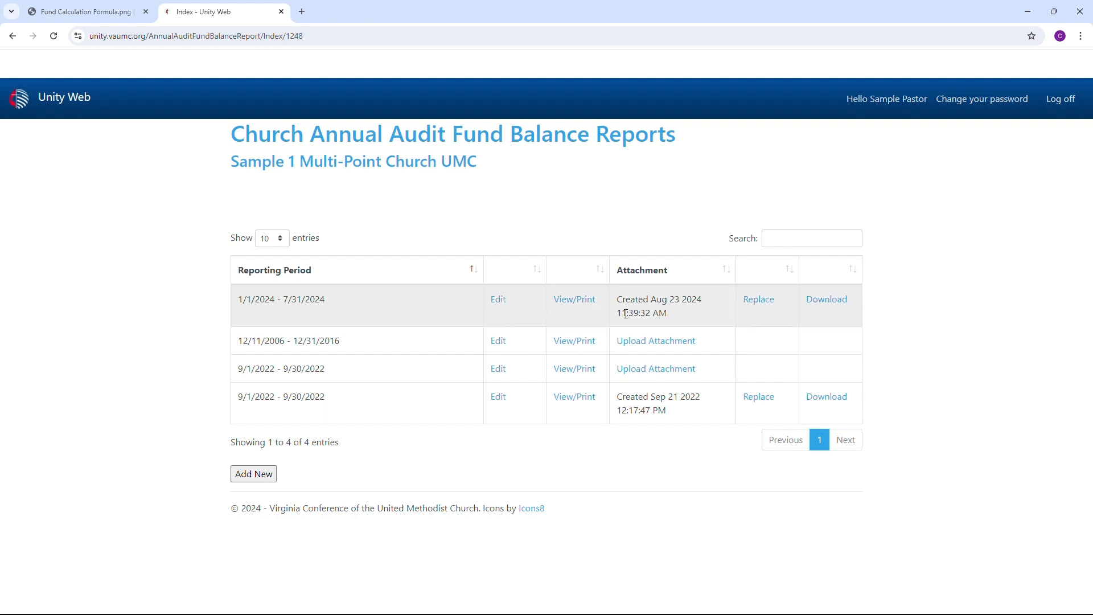